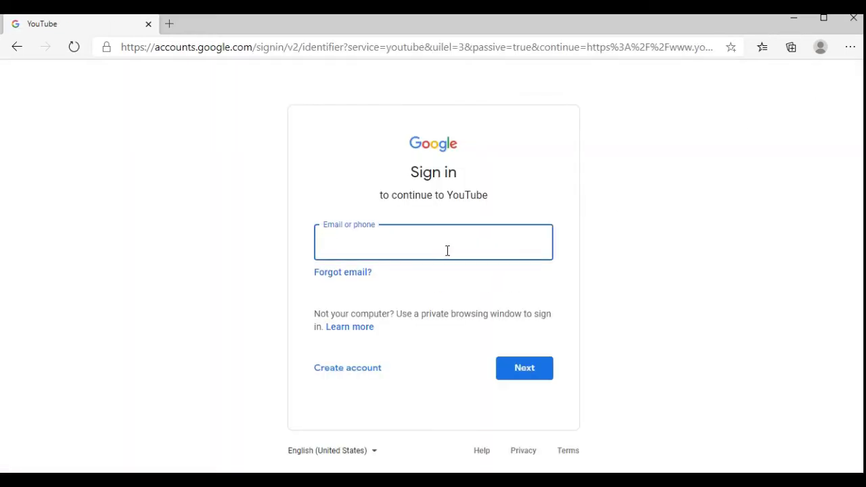
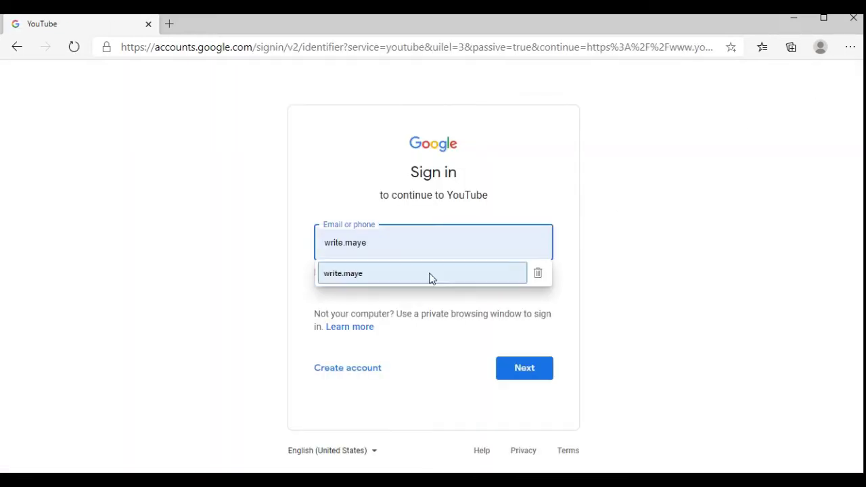
# Step: Sign in to Google with the account's email and password
pyautogui.click(432, 274)
pyautogui.click(508, 367)
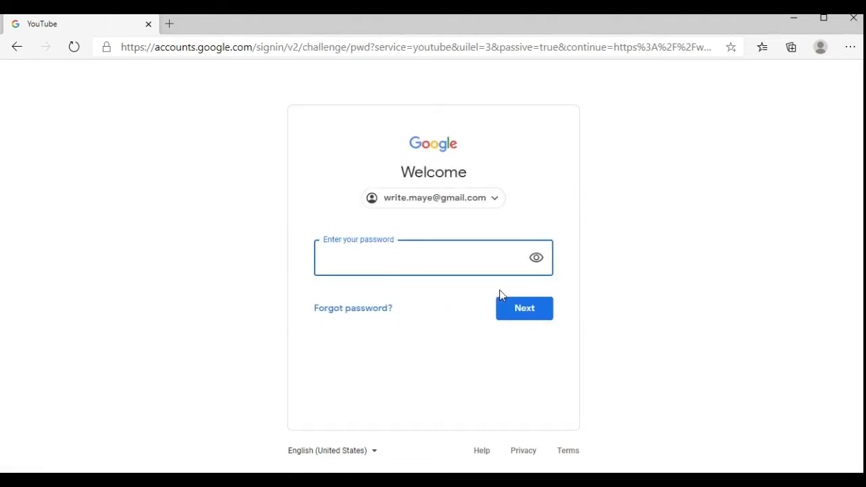
pyautogui.write('passwo')
pyautogui.write('rd')
pyautogui.click(522, 310)
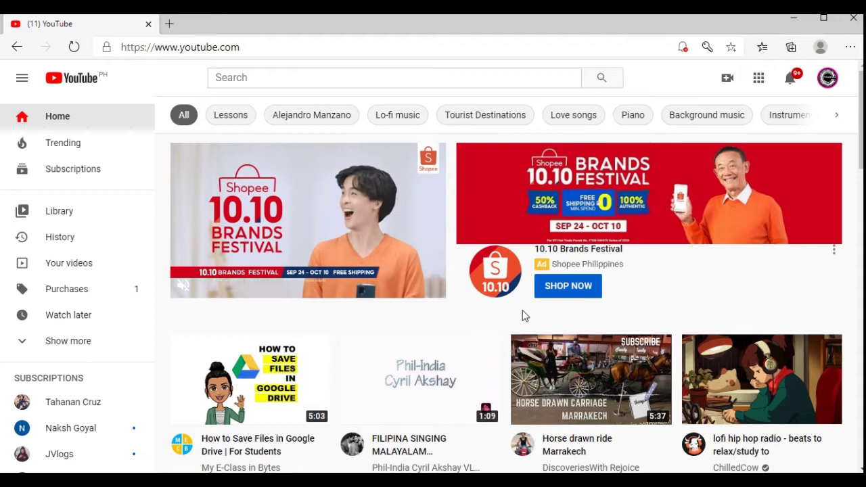
# Step: Open YouTube Settings from the sidebar and view the Advanced settings page with the channel IDs
pyautogui.scroll(-2, 52, 197)
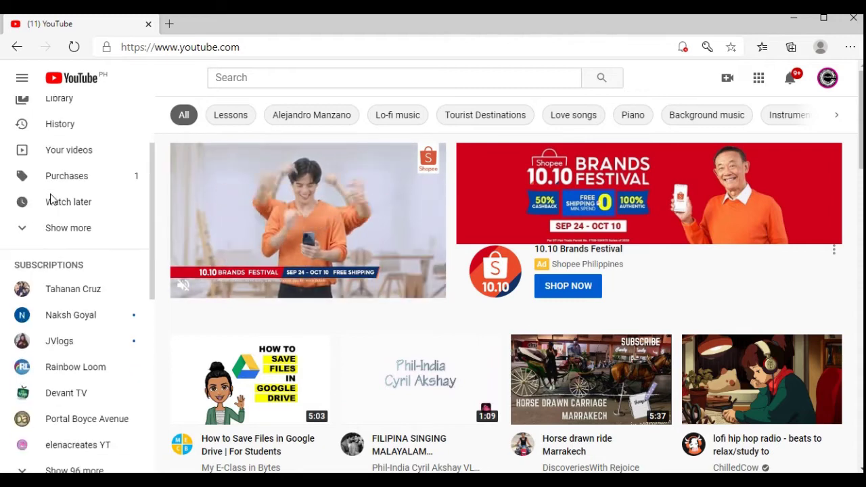
pyautogui.scroll(-3, 53, 198)
pyautogui.scroll(-1, 53, 198)
pyautogui.scroll(-2, 47, 228)
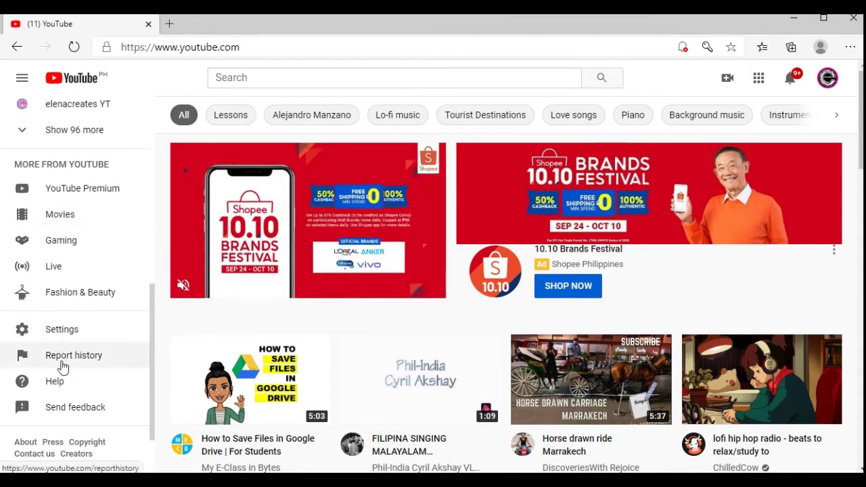
pyautogui.click(65, 333)
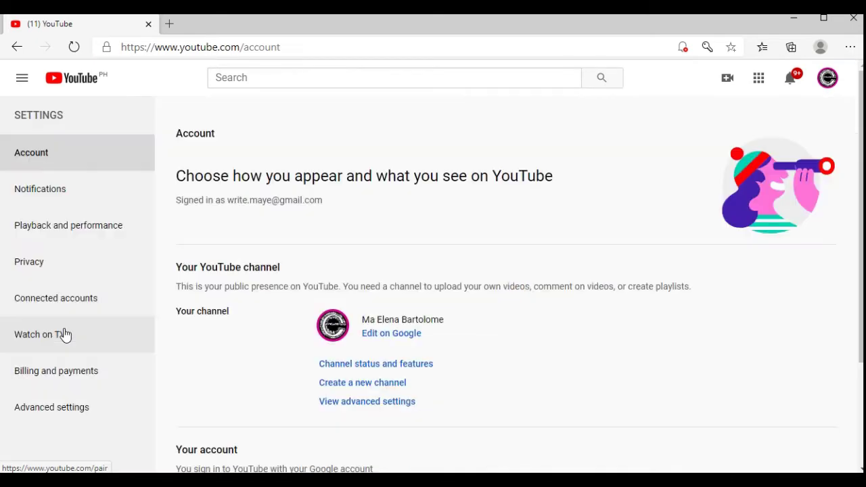
pyautogui.scroll(-2, 64, 335)
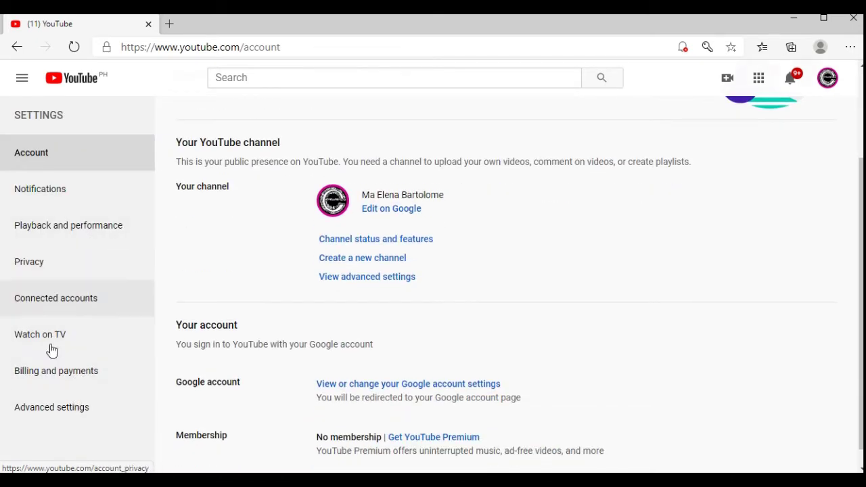
pyautogui.click(51, 423)
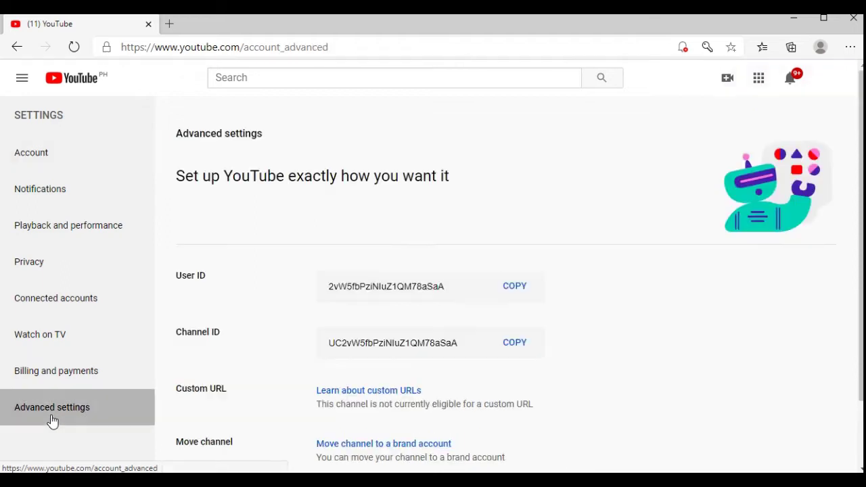
pyautogui.scroll(-1, 379, 389)
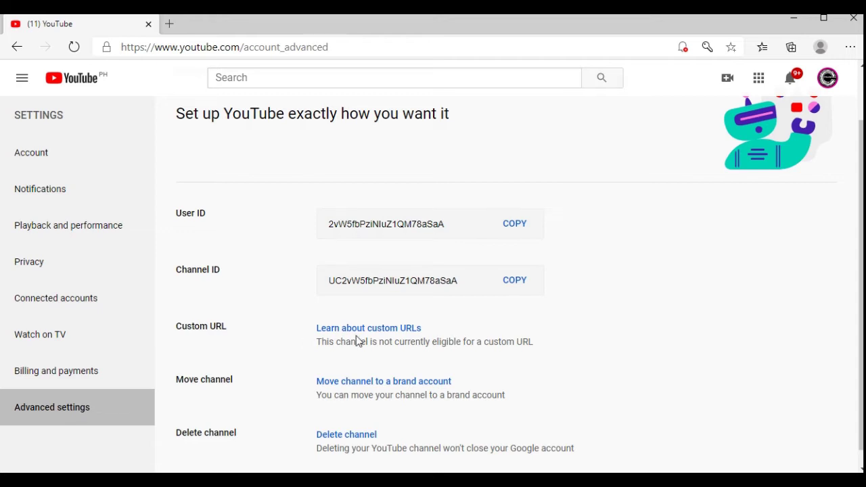
pyautogui.scroll(-1, 343, 360)
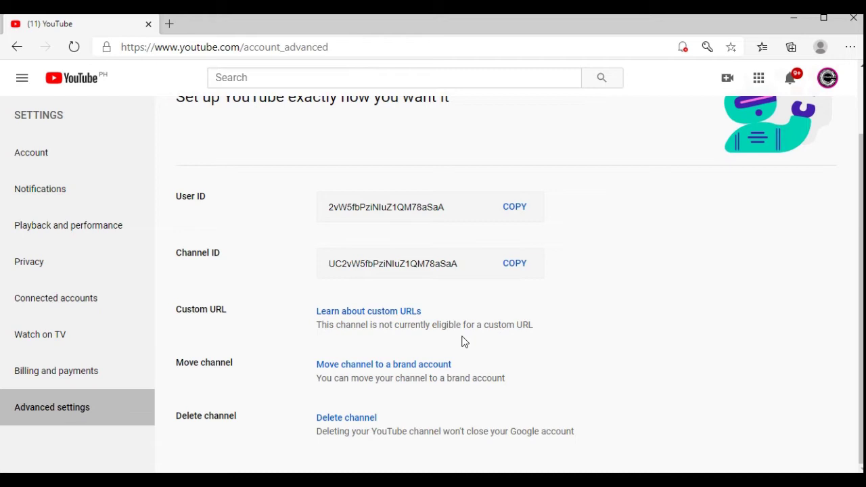
# Step: Open the 'Learn about custom URLs' help article and scroll to its eligibility requirements
pyautogui.click(371, 312)
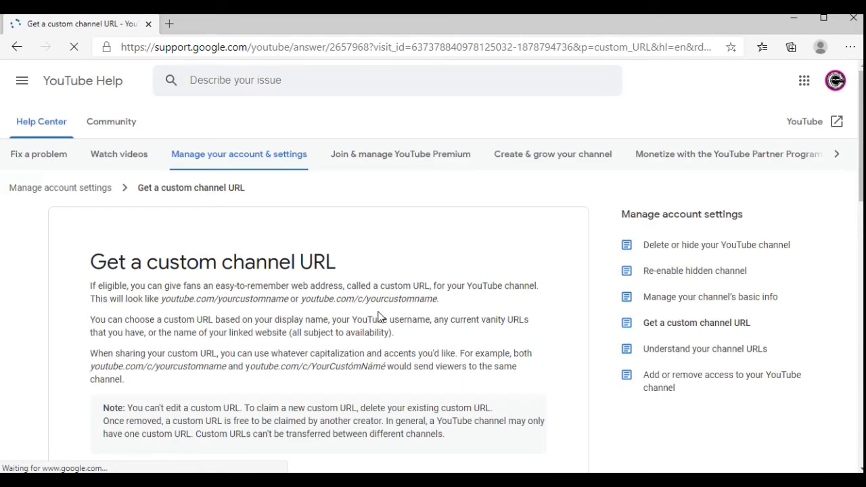
pyautogui.scroll(-3, 383, 313)
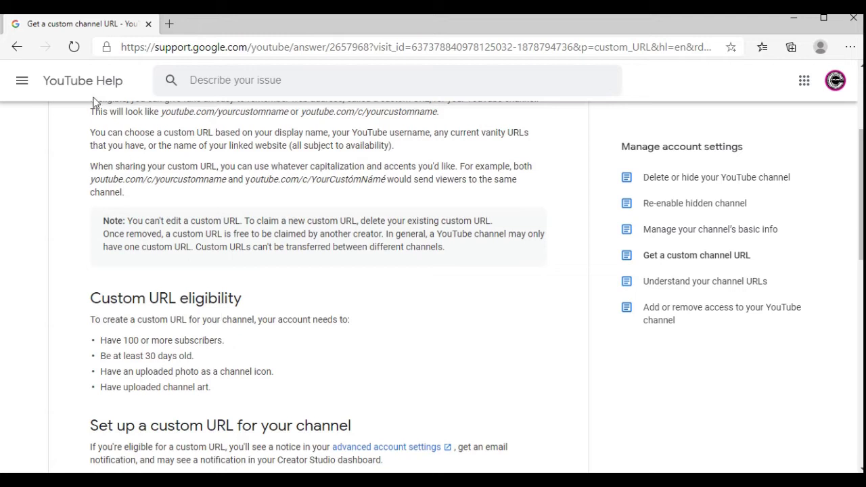
# Step: Go back from the help article to the YouTube Advanced settings page
pyautogui.click(18, 47)
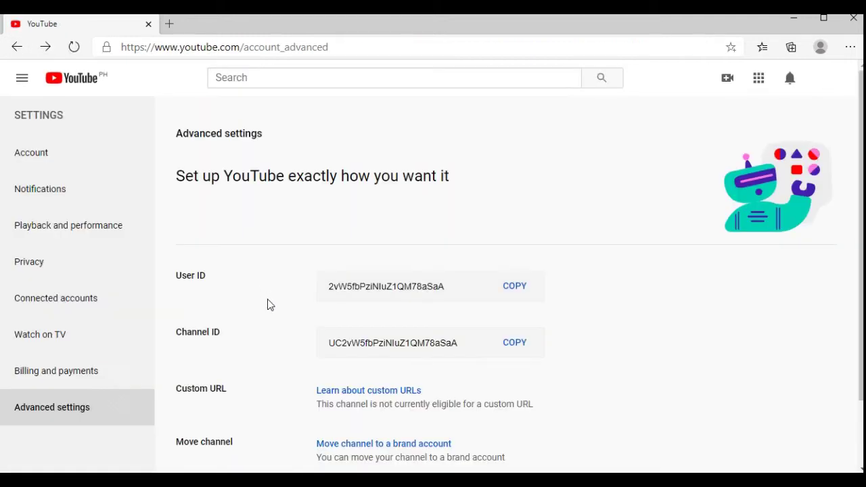
pyautogui.scroll(-1, 267, 300)
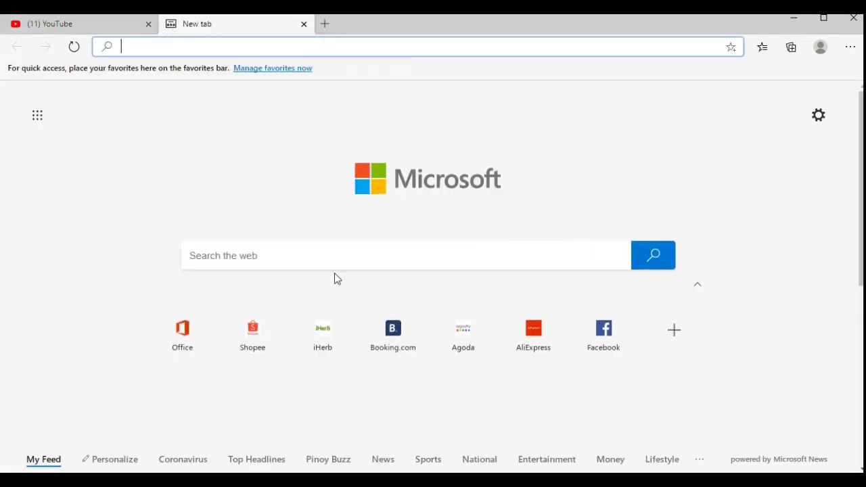
# Step: Enter tinyurl.com in the new tab's address bar
pyautogui.write('tin')
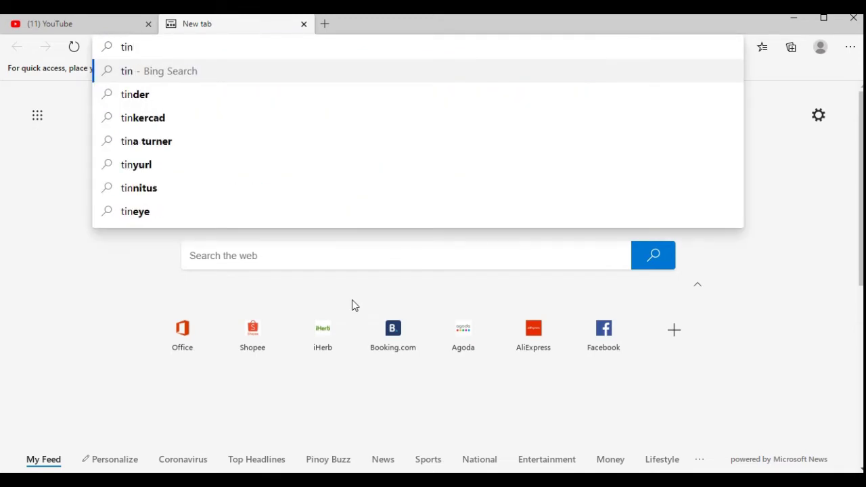
pyautogui.write('yurl.com')
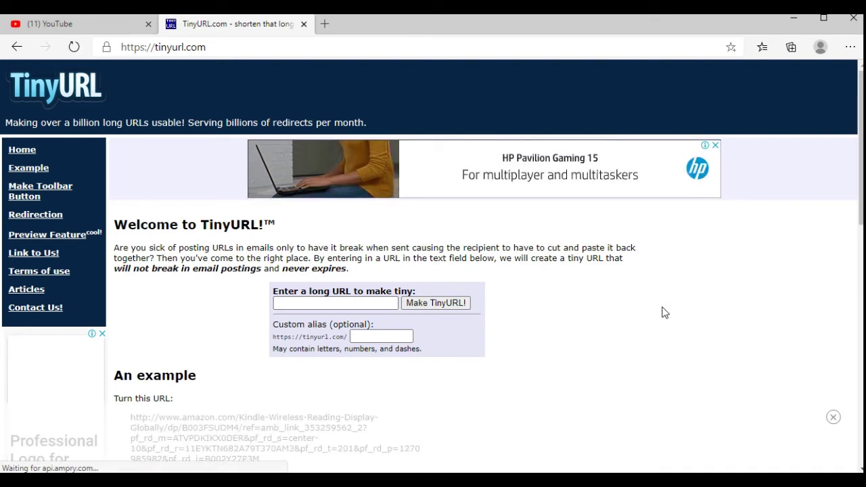
# Step: Switch between the YouTube and TinyURL tabs, ending on YouTube's Advanced settings
pyautogui.click(77, 25)
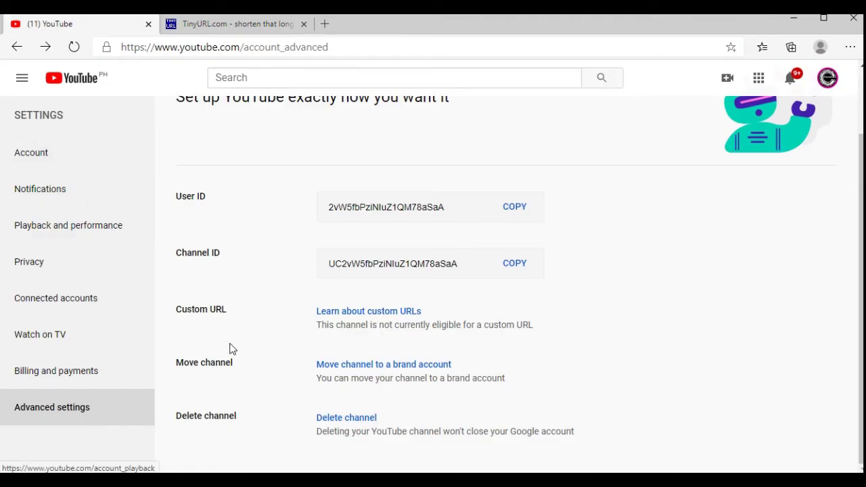
pyautogui.click(211, 34)
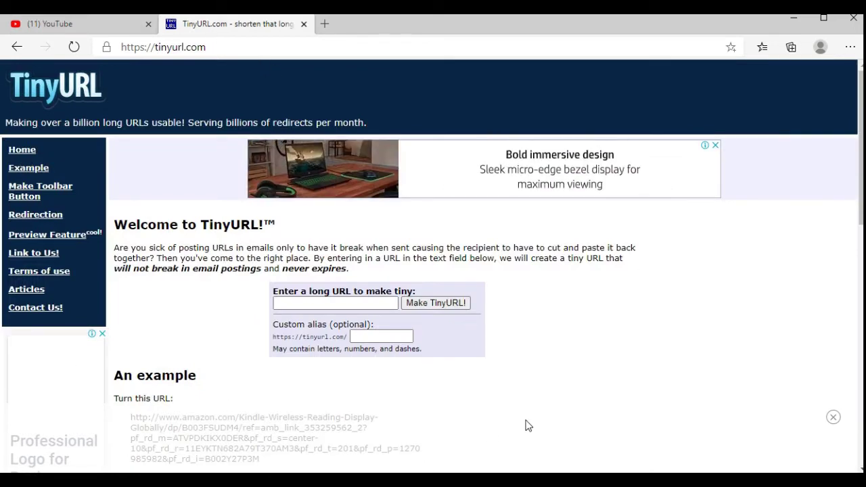
pyautogui.click(79, 26)
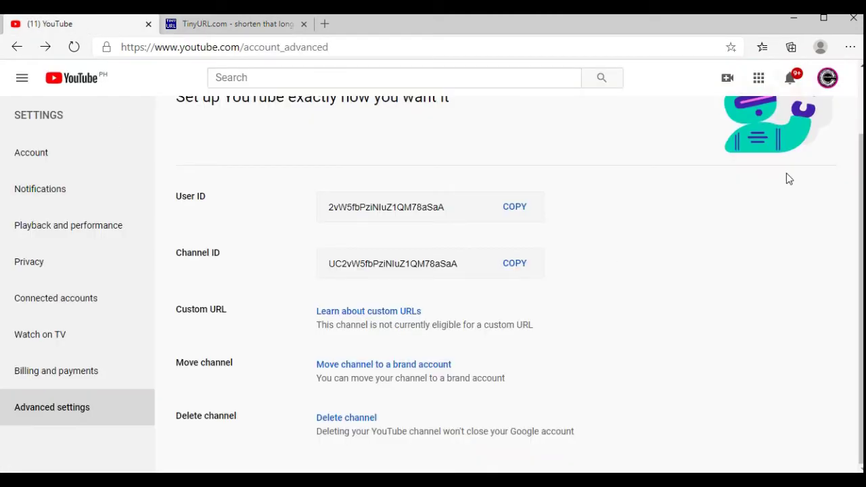
# Step: Open Your channel and select its URL only up to the channel ID
pyautogui.click(827, 78)
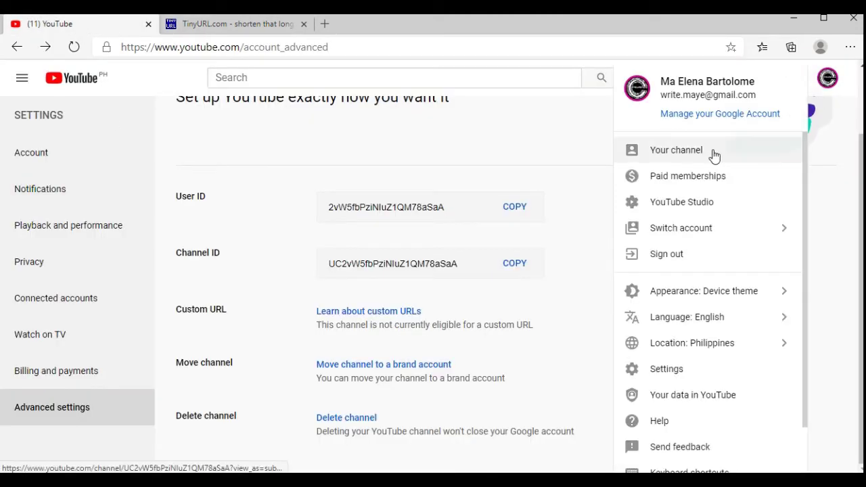
pyautogui.click(712, 154)
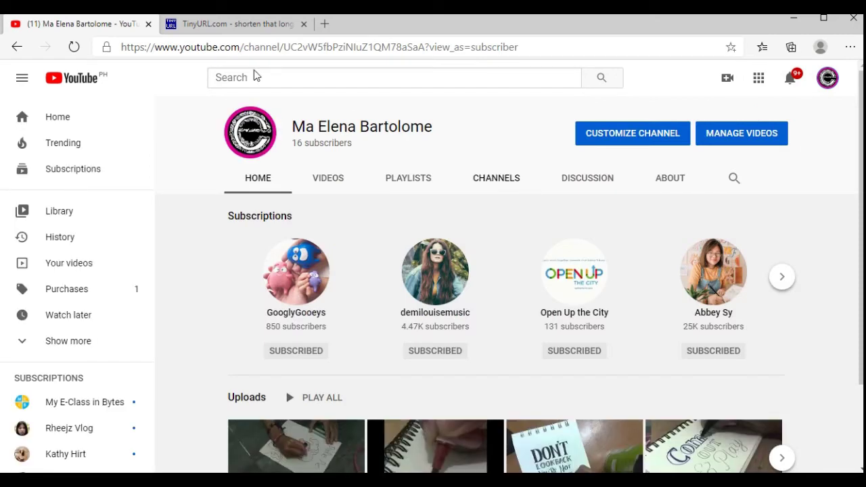
pyautogui.click(122, 46)
pyautogui.moveTo(123, 47); pyautogui.dragTo(454, 47)
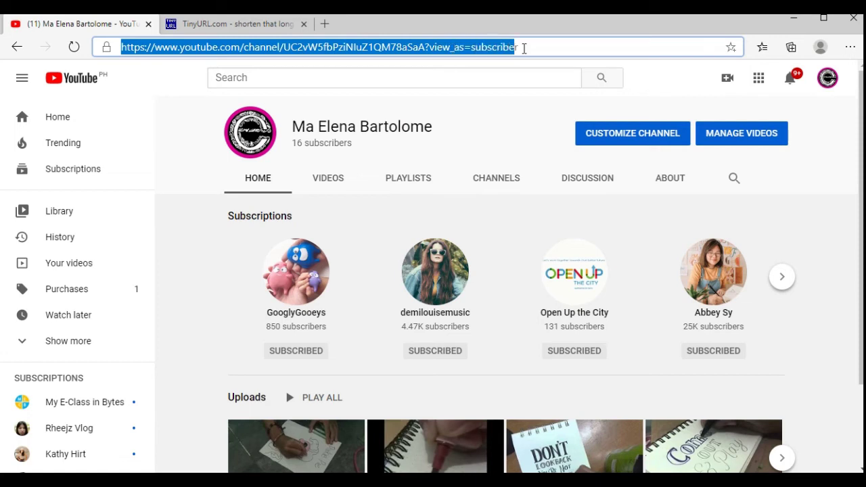
pyautogui.moveTo(455, 47); pyautogui.dragTo(426, 60)
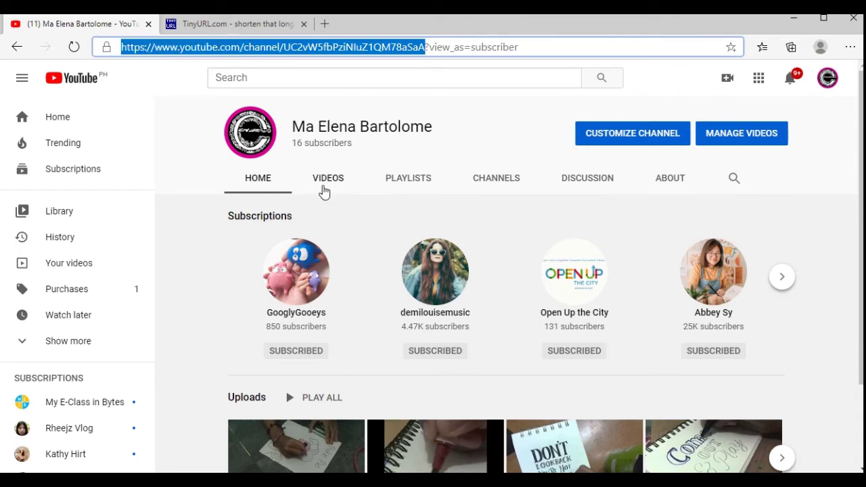
# Step: Paste the channel URL into TinyURL, set alias demoytc, and create the short link
pyautogui.click(223, 24)
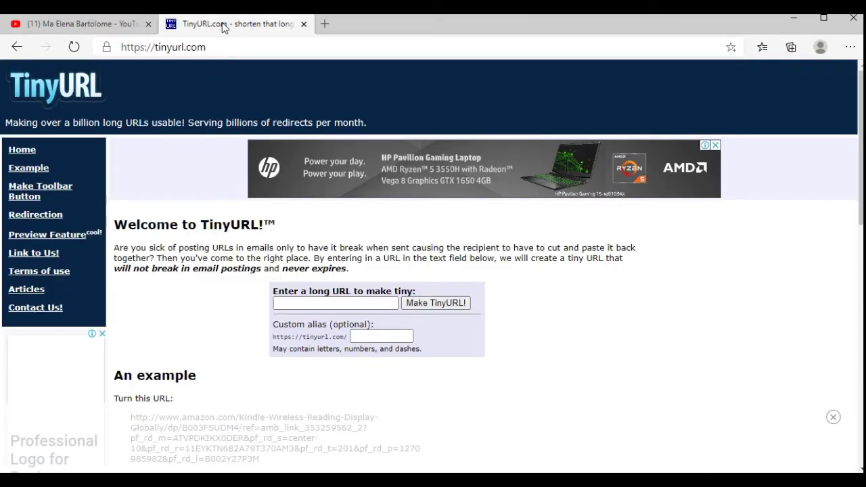
pyautogui.click(280, 305)
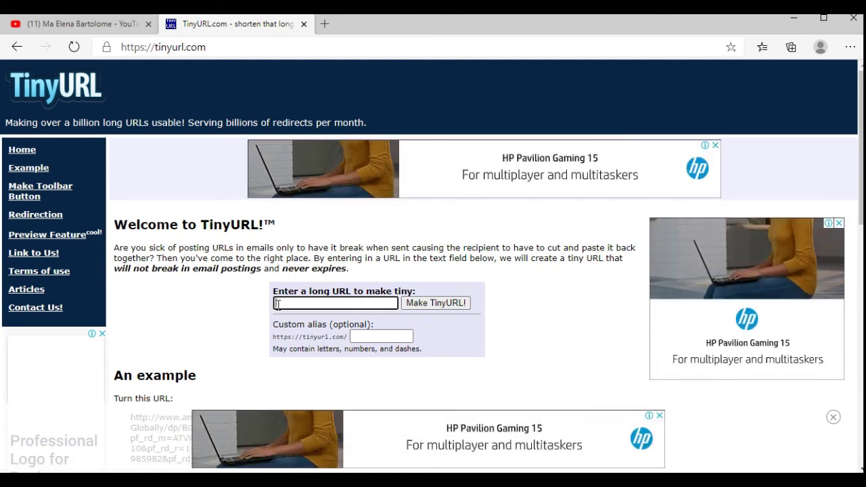
pyautogui.hotkey('ctrl', 'v')
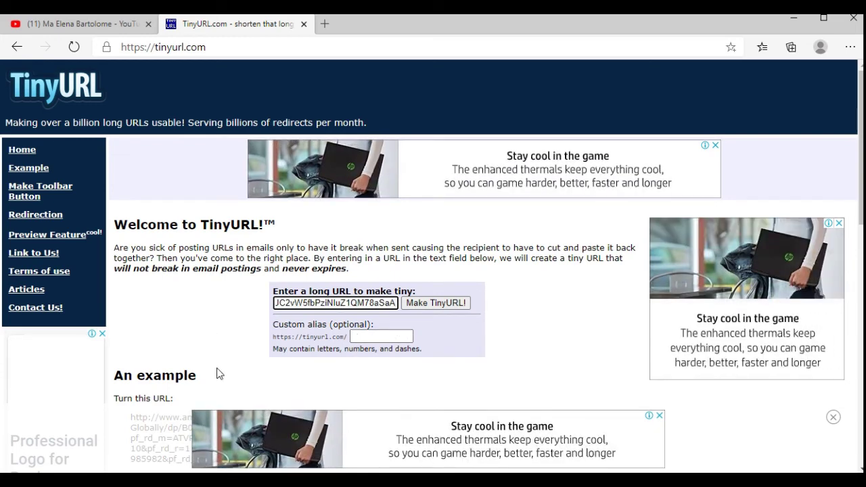
pyautogui.click(359, 338)
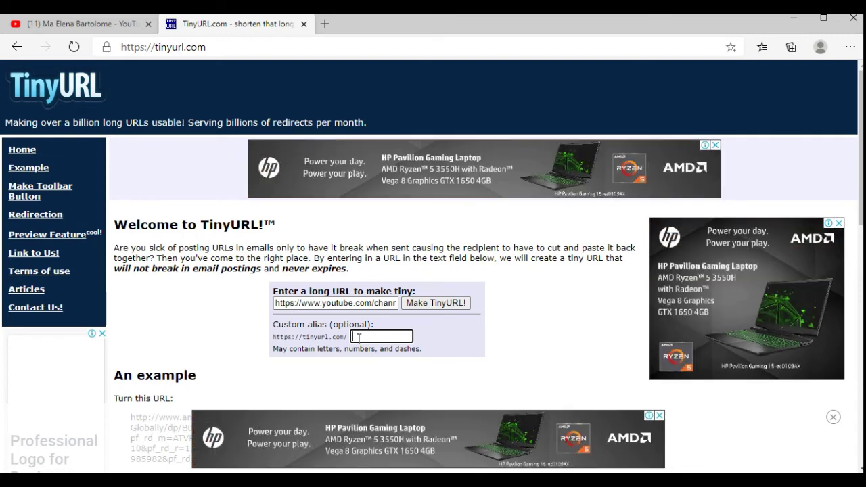
pyautogui.write('demoytc')
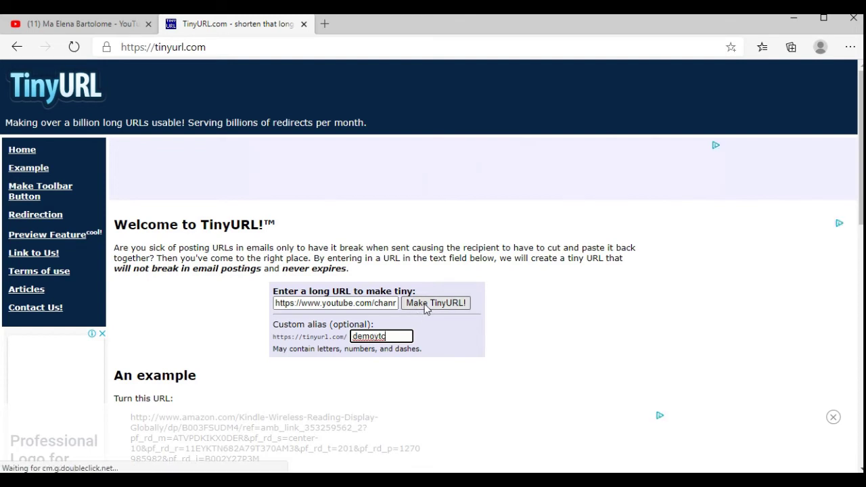
pyautogui.click(426, 304)
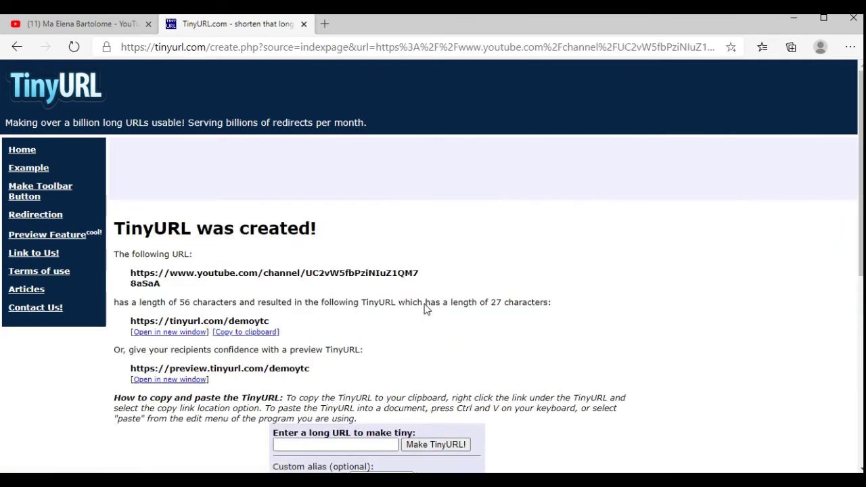
pyautogui.scroll(-2, 426, 308)
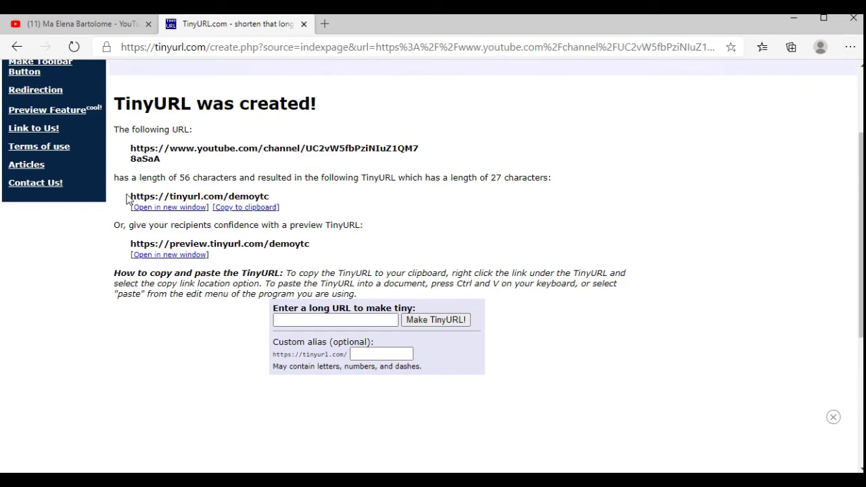
pyautogui.moveTo(131, 196); pyautogui.dragTo(306, 191)
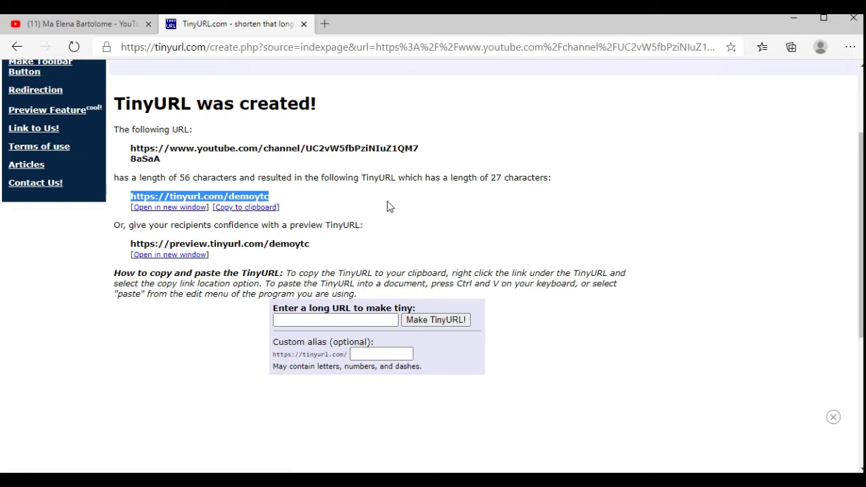
# Step: Enter tinyurl.com/demoytc in the address bar, correcting a typo along the way
pyautogui.click(101, 25)
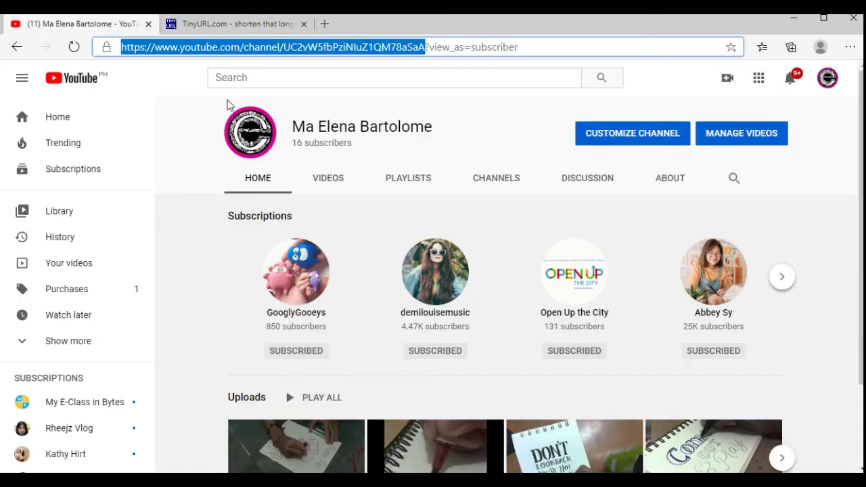
pyautogui.click(251, 71)
pyautogui.click(230, 25)
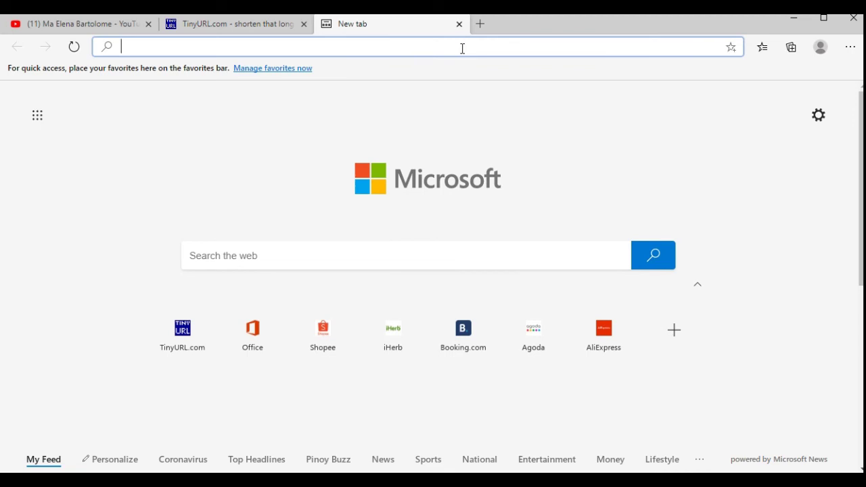
pyautogui.write('tini')
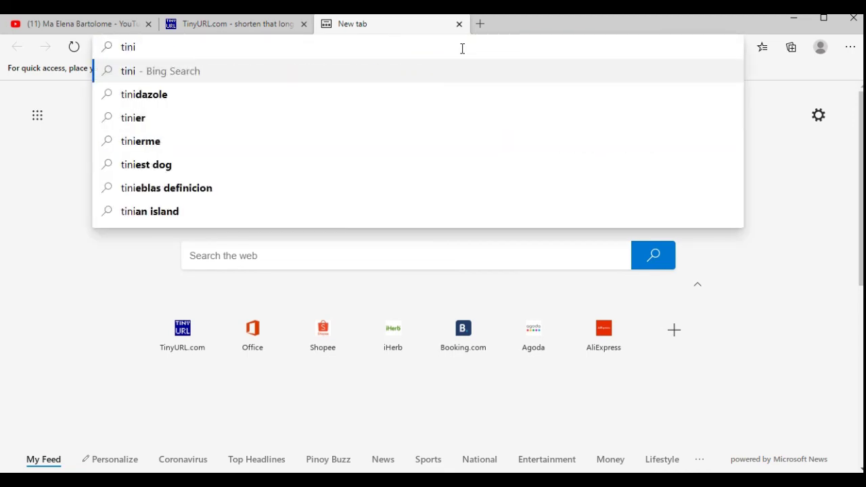
pyautogui.press('BackSpace')
pyautogui.write('yu')
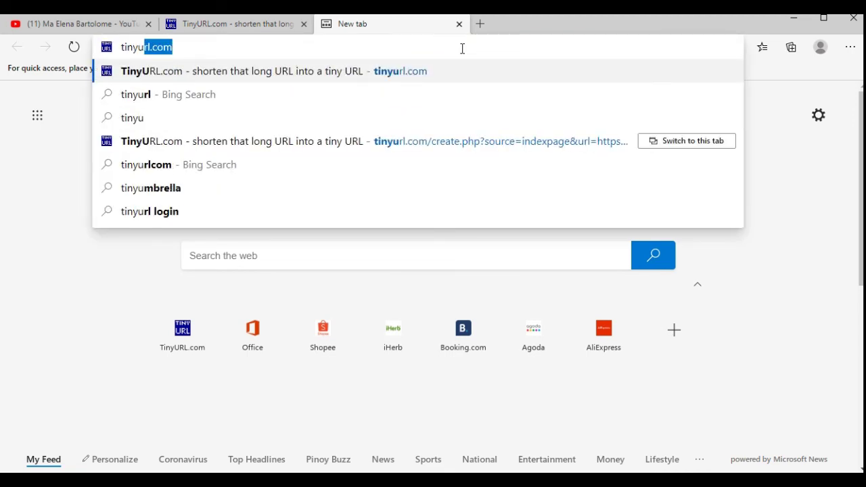
pyautogui.write('rl')
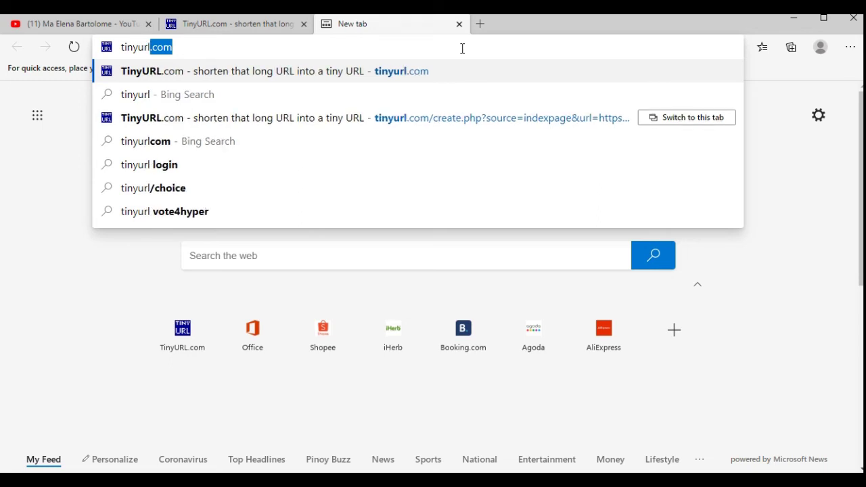
pyautogui.write('.com')
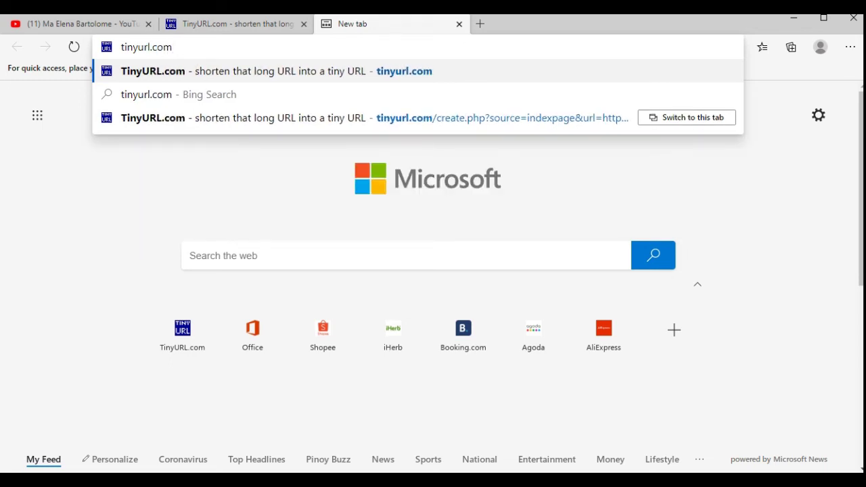
pyautogui.write('/dem')
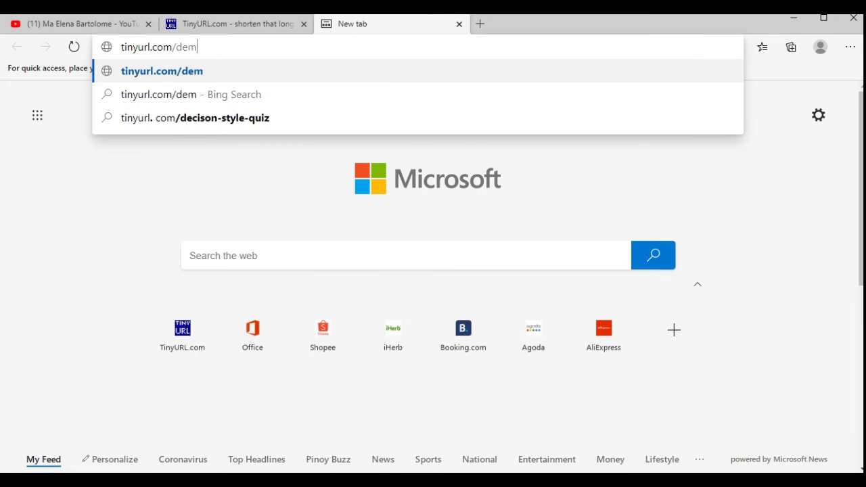
pyautogui.write('oytc')
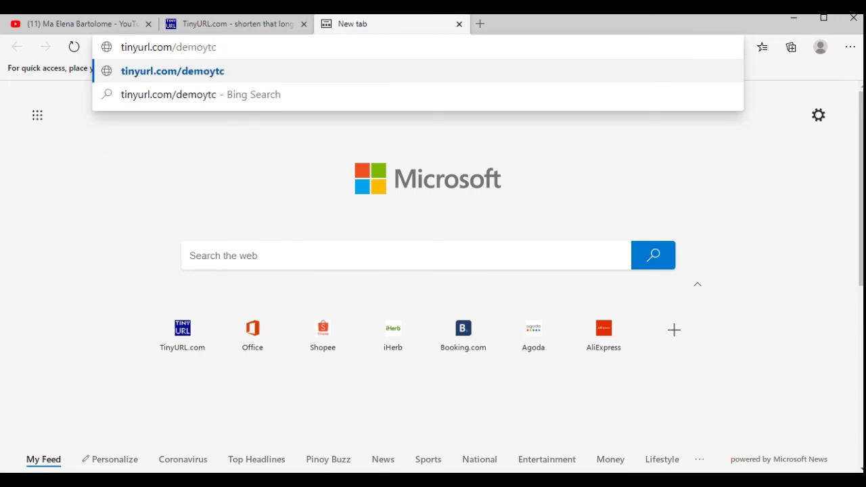